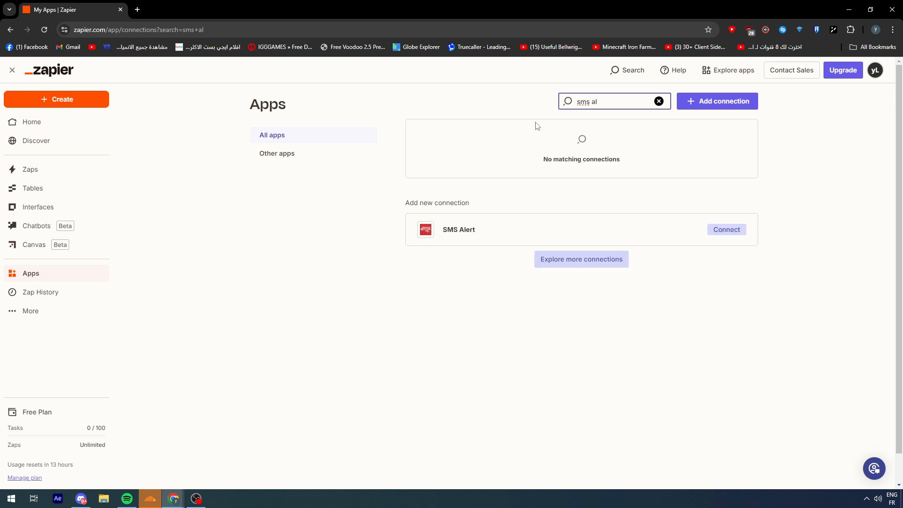
Open the SMS Alert connection form, examine its required credential fields, and close it without connecting.
{"action": "left_click", "coordinate": [723, 232]}
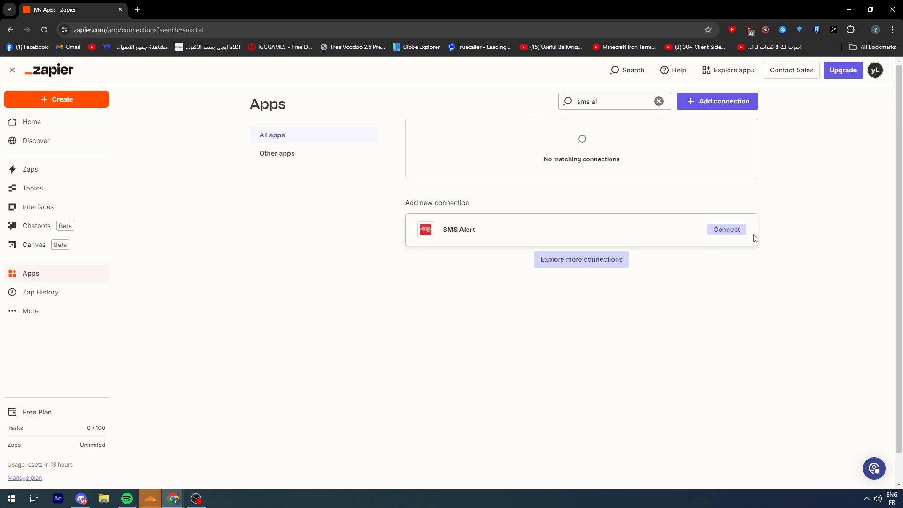
{"action": "left_click", "coordinate": [727, 229]}
{"action": "left_click_drag", "start_coordinate": [321, 15], "coordinate": [564, 59]}
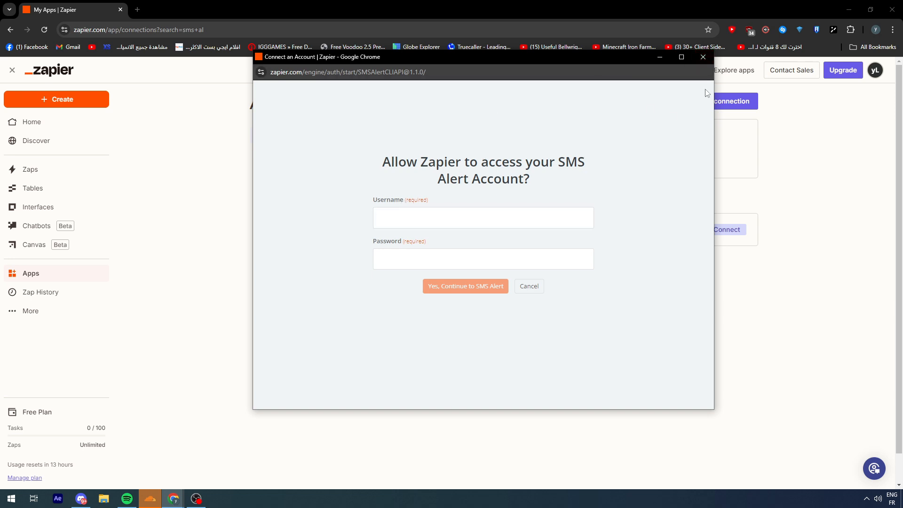
{"action": "left_click", "coordinate": [702, 57]}
Search the web for "SMS Alert" in a new tab and open the official smsalert.co.in website.
{"action": "left_click_drag", "start_coordinate": [477, 230], "coordinate": [414, 211]}
{"action": "key", "text": "ctrl+c"}
{"action": "left_click", "coordinate": [136, 10]}
{"action": "key", "text": "ctrl+v"}
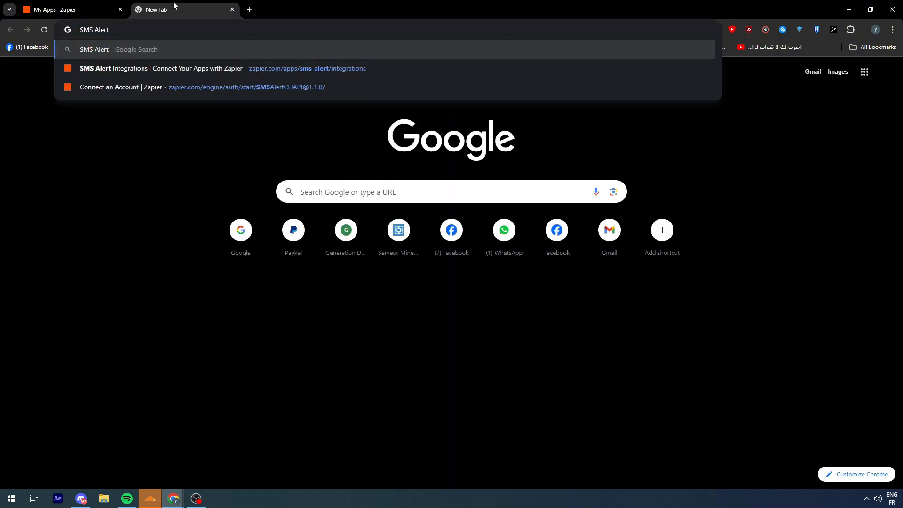
{"action": "key", "text": "Return"}
{"action": "scroll", "coordinate": [187, 203], "scroll_direction": "down", "scroll_amount": 4}
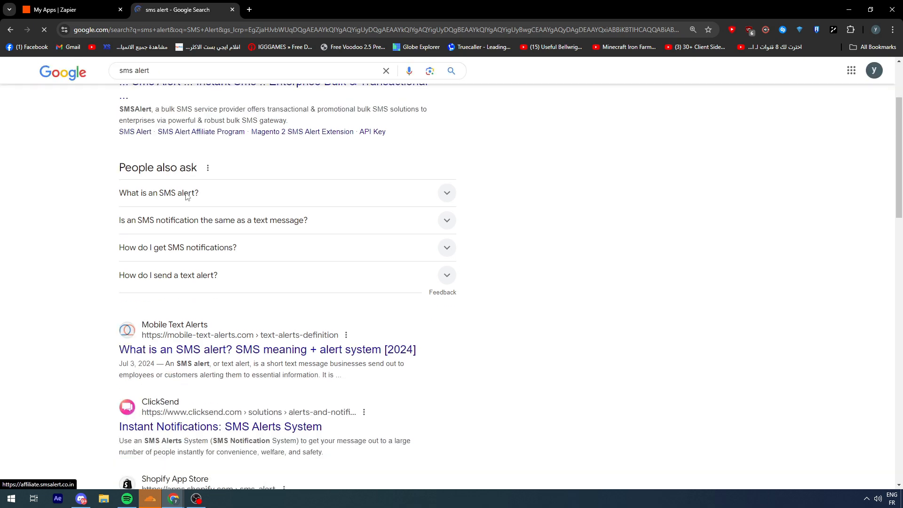
{"action": "scroll", "coordinate": [193, 200], "scroll_direction": "up", "scroll_amount": 4}
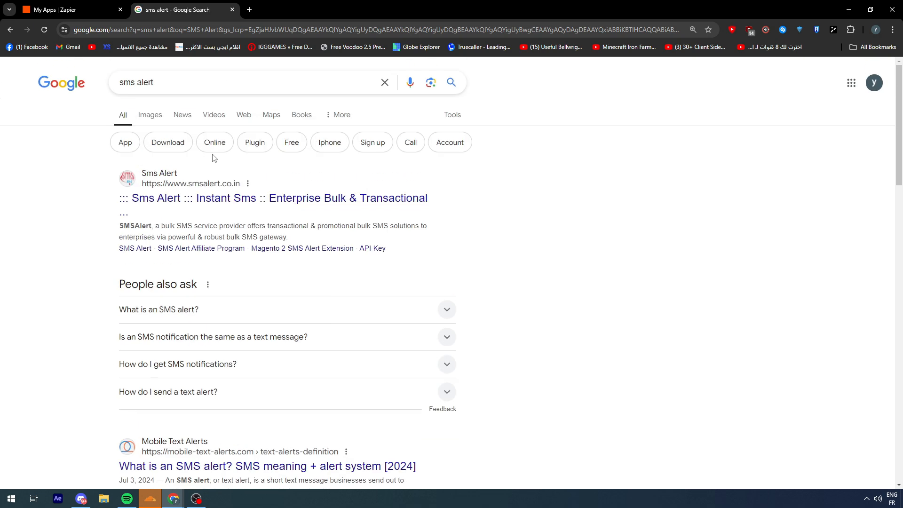
{"action": "left_click", "coordinate": [201, 203]}
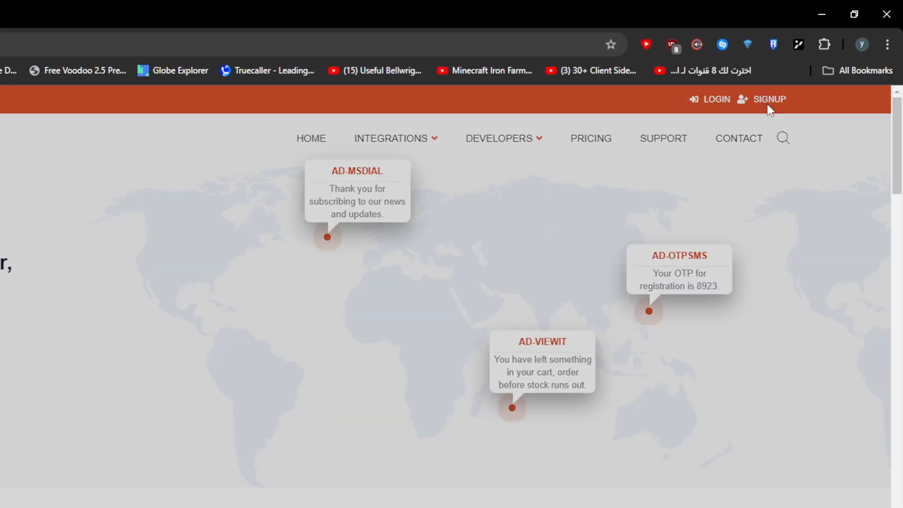
Open the signup form on the SMS Alert website to check it, and return to the homepage.
{"action": "left_click", "coordinate": [768, 105]}
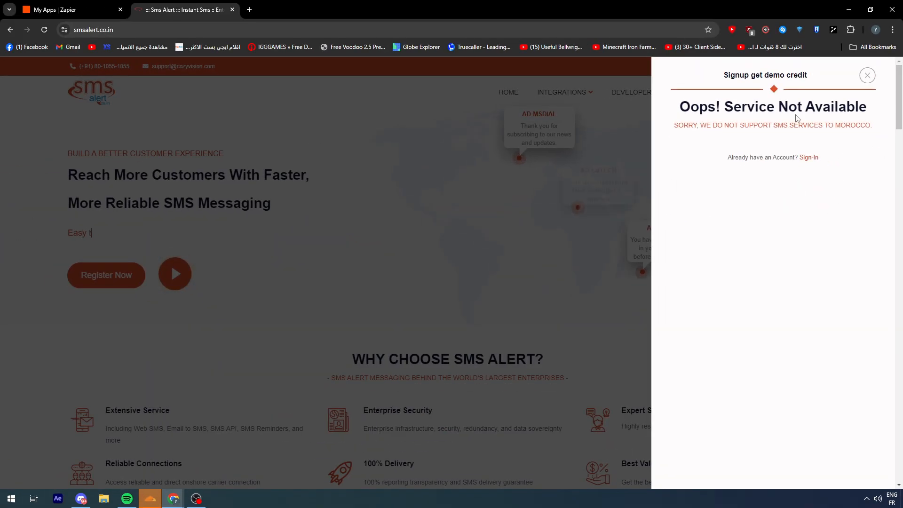
{"action": "left_click", "coordinate": [538, 125]}
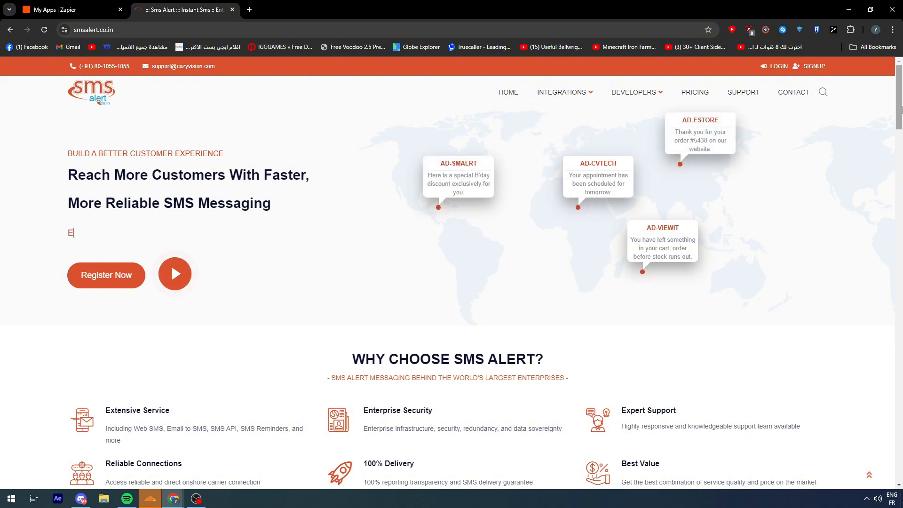
{"action": "mouse_move", "coordinate": [896, 112]}
{"action": "left_mouse_down"}
{"action": "mouse_move", "coordinate": [897, 137]}
{"action": "mouse_move", "coordinate": [896, 111]}
{"action": "left_mouse_up"}
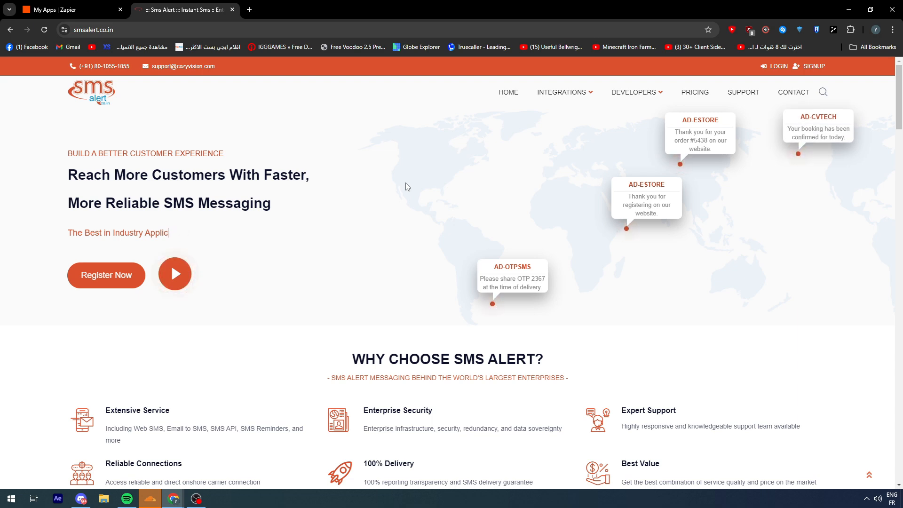
Open SMS Alert's Zapier integration guide and read its Getting Started with Zapier instructions.
{"action": "mouse_move", "coordinate": [582, 94]}
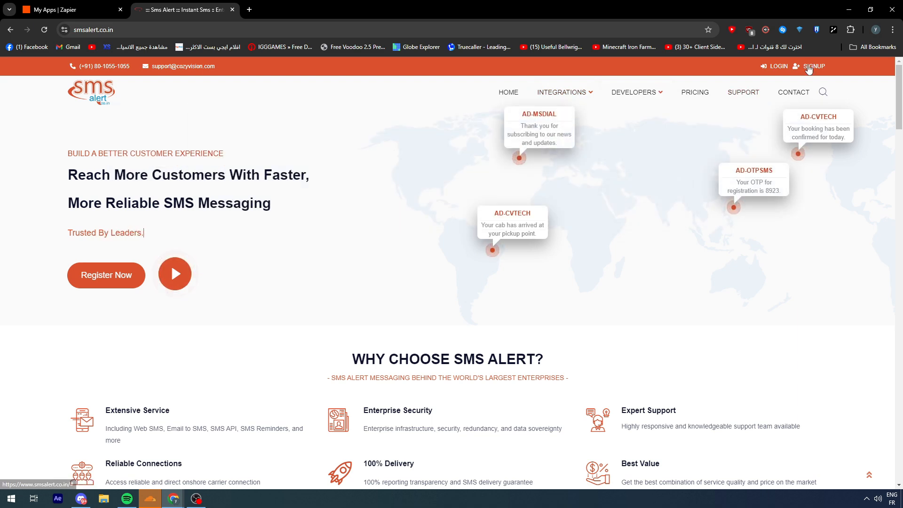
{"action": "mouse_move", "coordinate": [587, 140]}
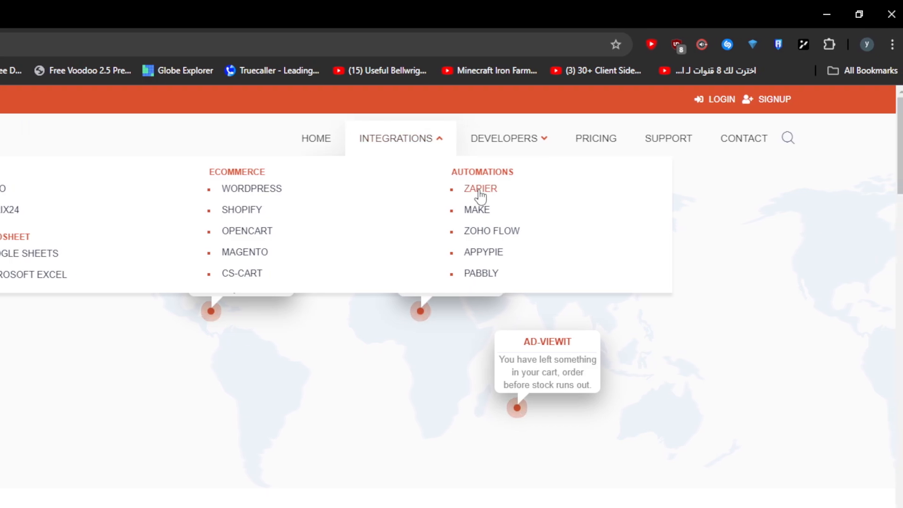
{"action": "left_click", "coordinate": [617, 125]}
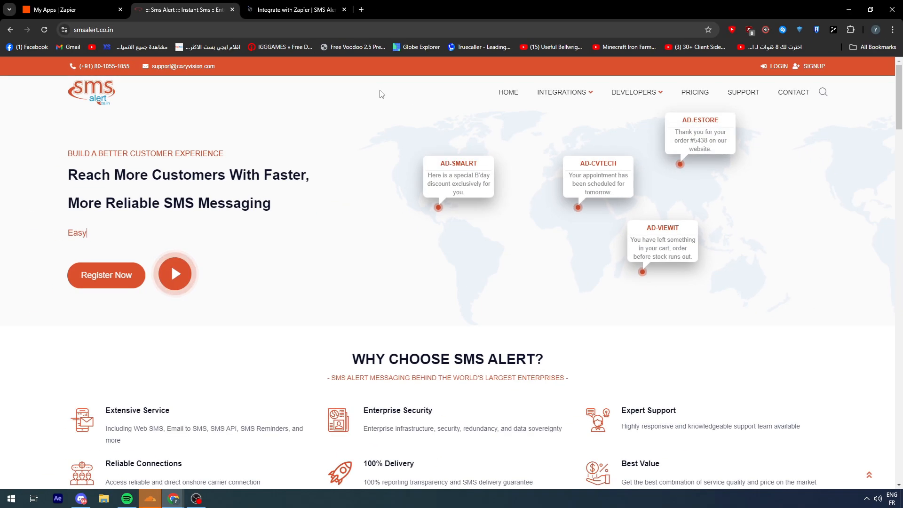
{"action": "left_click", "coordinate": [183, 10]}
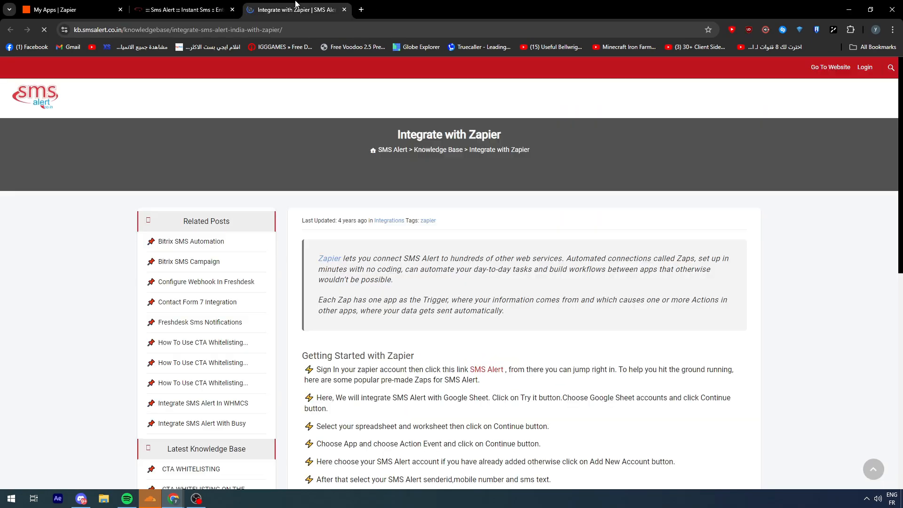
{"action": "scroll", "coordinate": [389, 256], "scroll_direction": "down", "scroll_amount": 8}
{"action": "scroll", "coordinate": [364, 224], "scroll_direction": "up", "scroll_amount": 6}
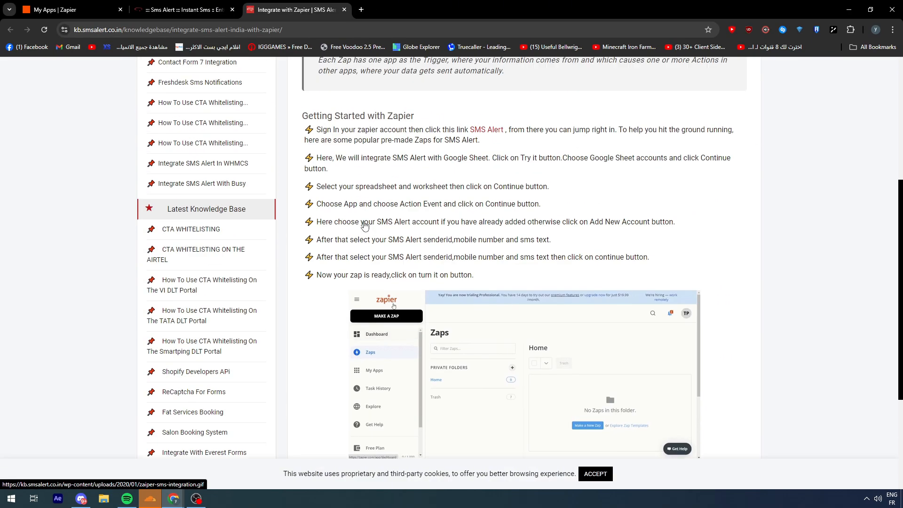
{"action": "scroll", "coordinate": [363, 224], "scroll_direction": "up", "scroll_amount": 2}
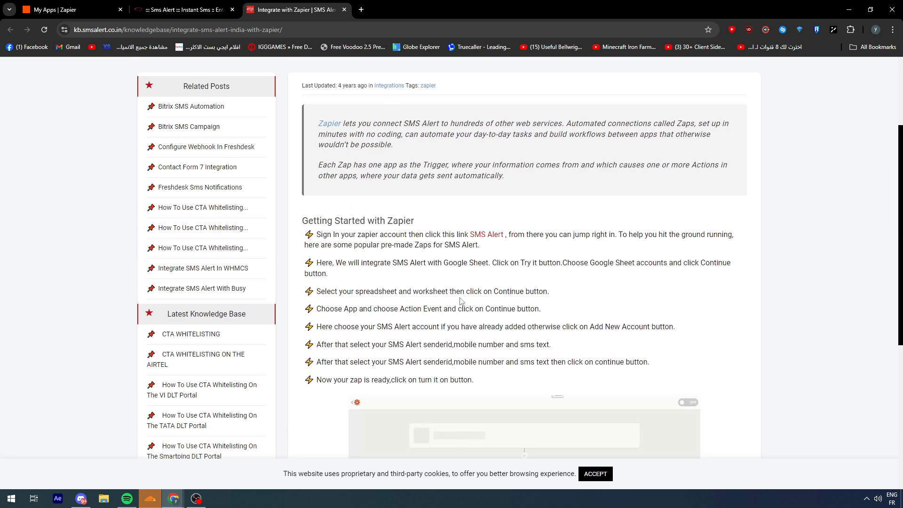
{"action": "scroll", "coordinate": [482, 312], "scroll_direction": "down", "scroll_amount": 5}
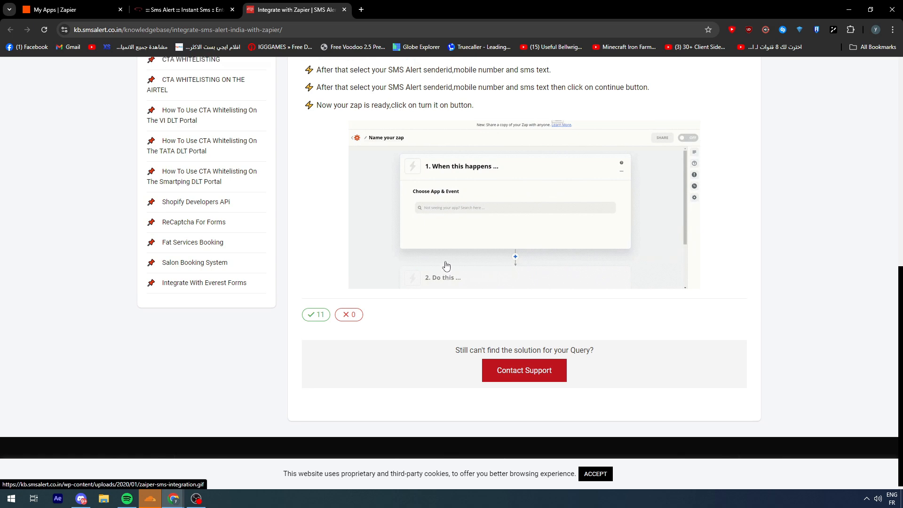
{"action": "scroll", "coordinate": [445, 262], "scroll_direction": "up", "scroll_amount": 10}
Return to Zapier, reload the full list of apps, and open the Asana connections.
{"action": "left_click", "coordinate": [69, 9]}
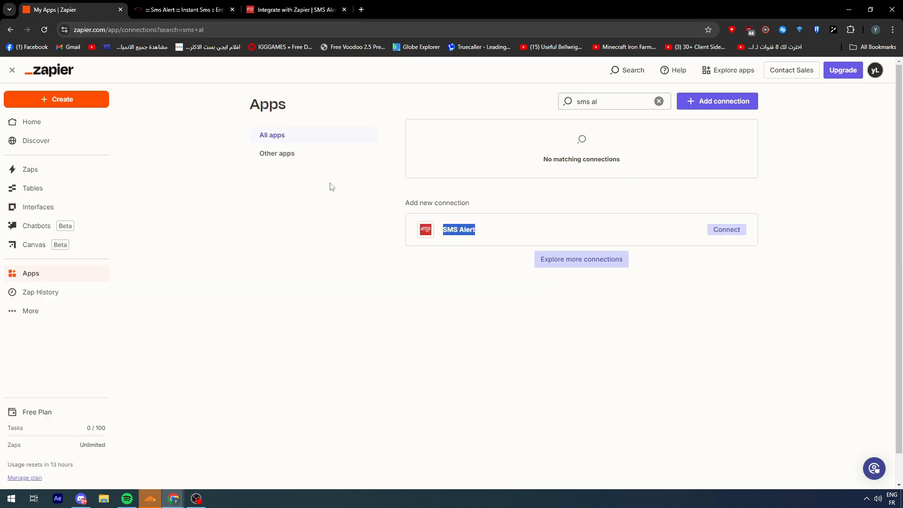
{"action": "left_click", "coordinate": [317, 247]}
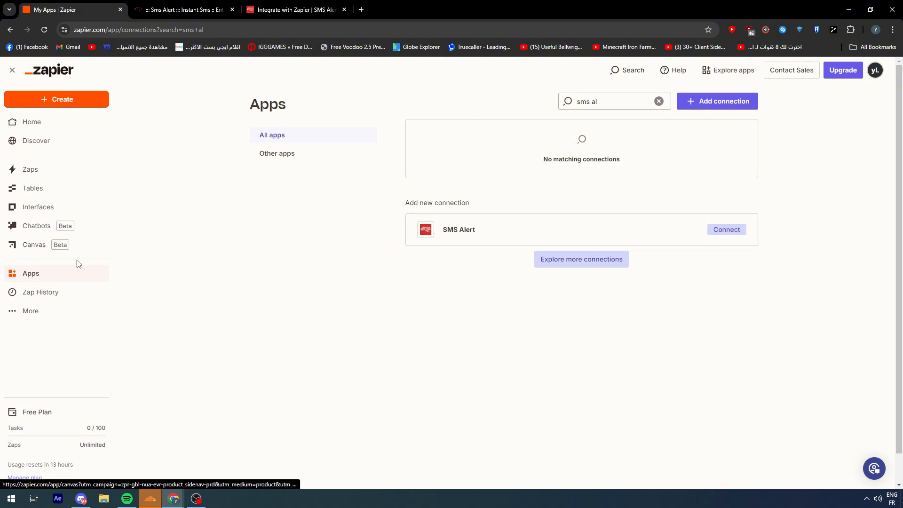
{"action": "left_click", "coordinate": [52, 275]}
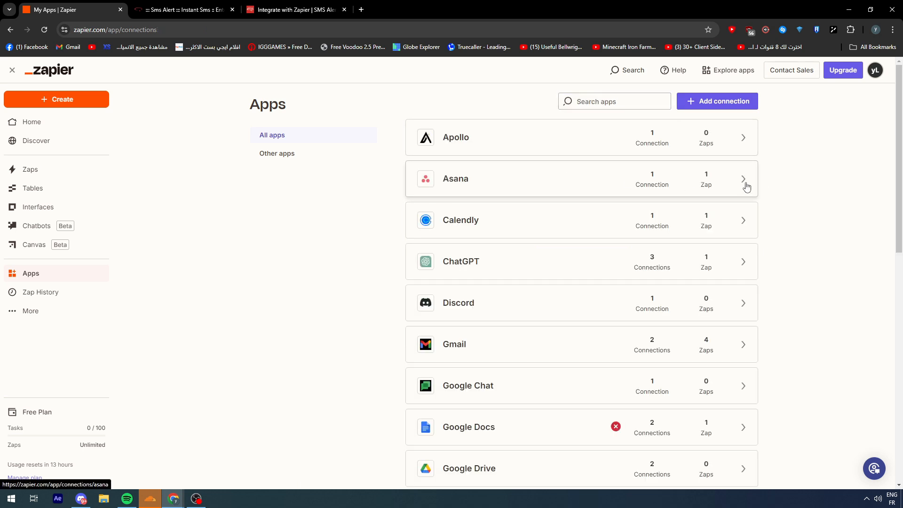
{"action": "left_click", "coordinate": [747, 186]}
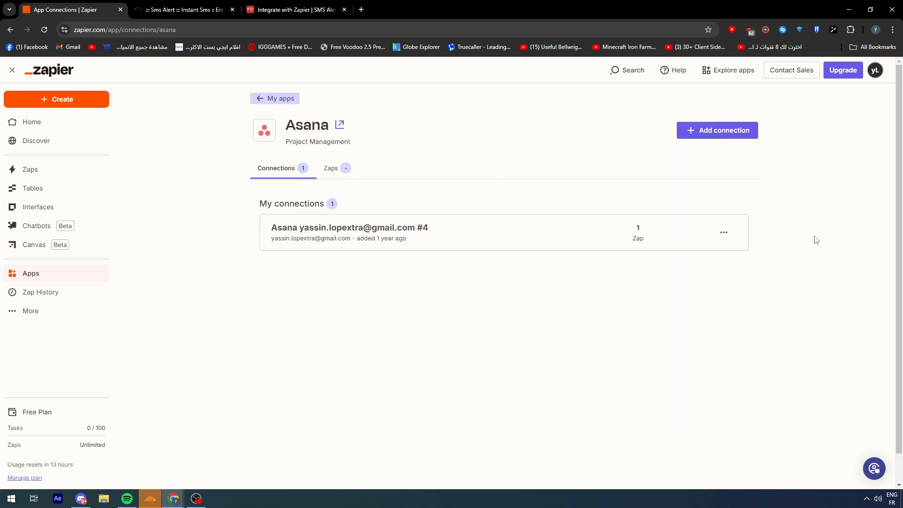
Try to reconnect the existing Asana connection and run a connection test on it.
{"action": "left_click", "coordinate": [724, 233]}
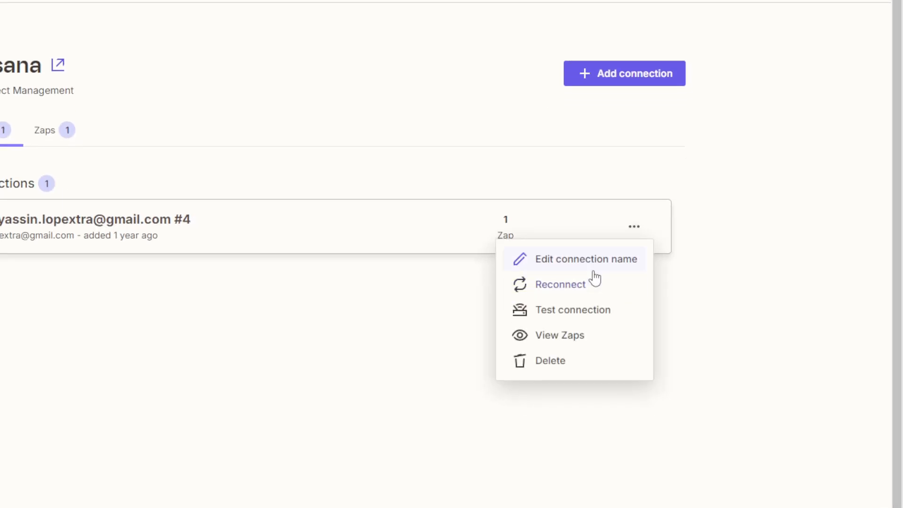
{"action": "left_click", "coordinate": [690, 275]}
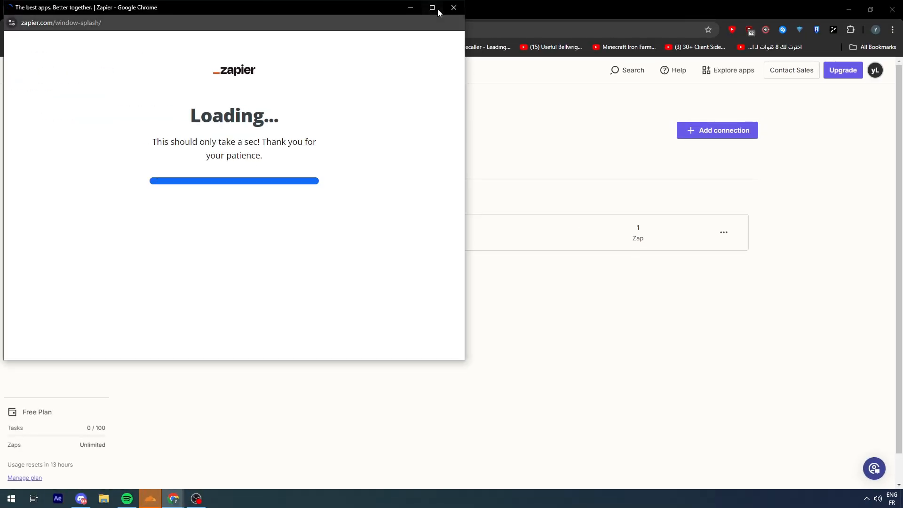
{"action": "left_click", "coordinate": [723, 232]}
{"action": "left_click", "coordinate": [703, 285]}
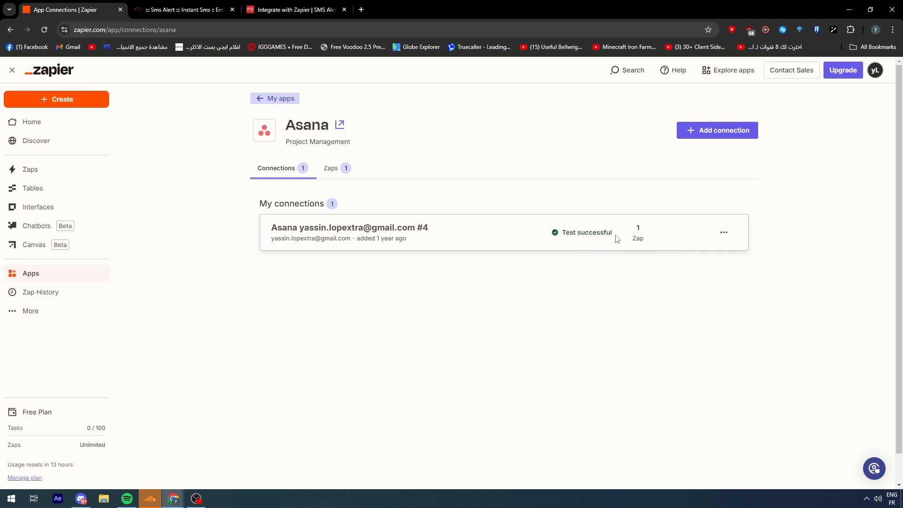
{"action": "left_click_drag", "start_coordinate": [612, 232], "coordinate": [569, 232]}
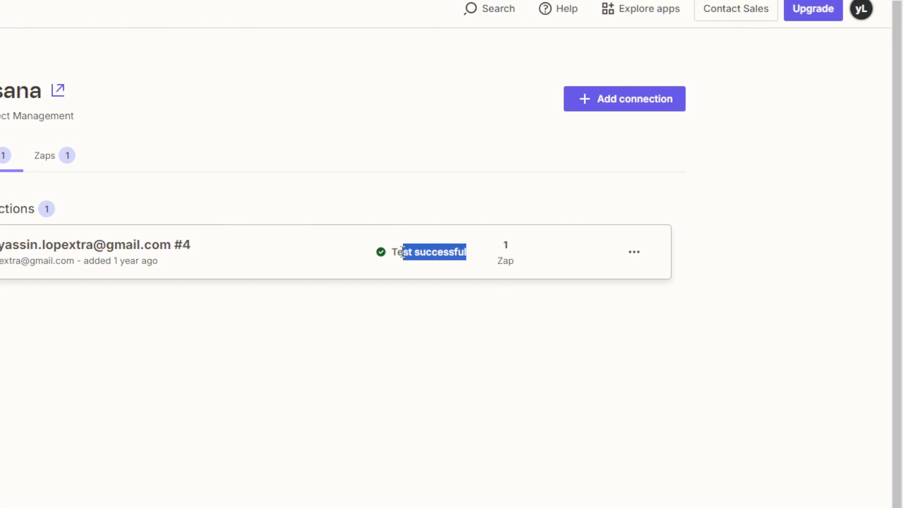
{"action": "left_click", "coordinate": [379, 217]}
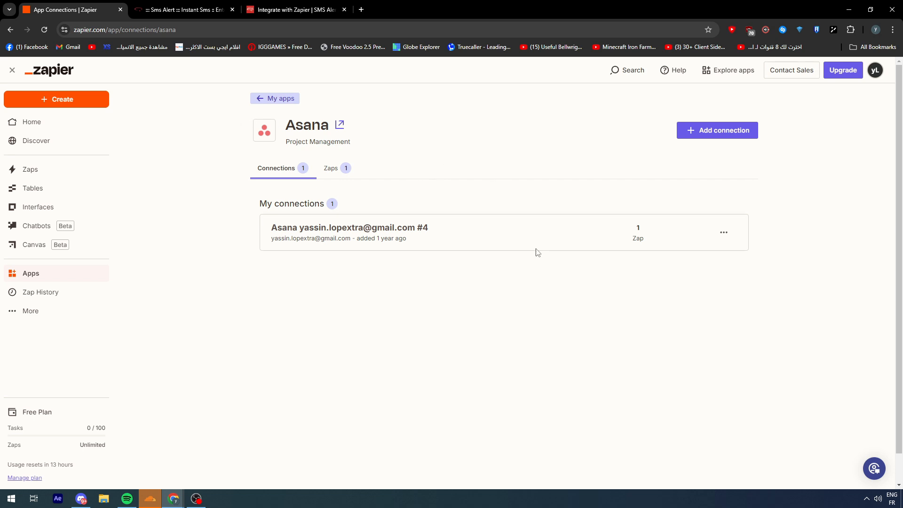
Create a new blank Zap and close the SMS Alert website and integration guide tabs.
{"action": "left_click", "coordinate": [44, 101]}
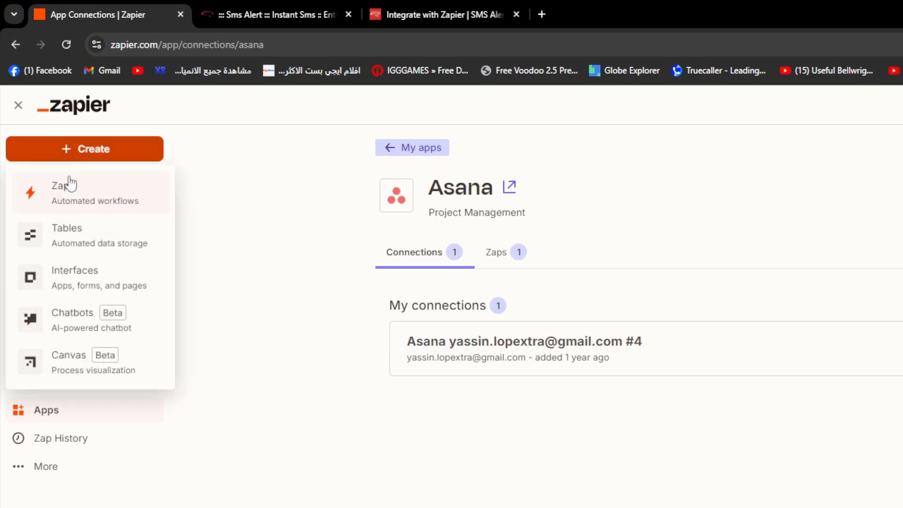
{"action": "left_click", "coordinate": [44, 132]}
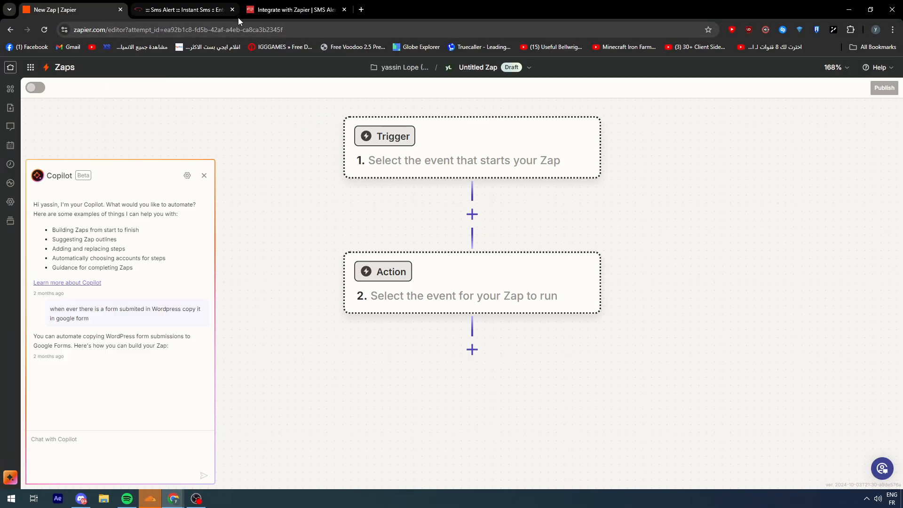
{"action": "left_click", "coordinate": [348, 15]}
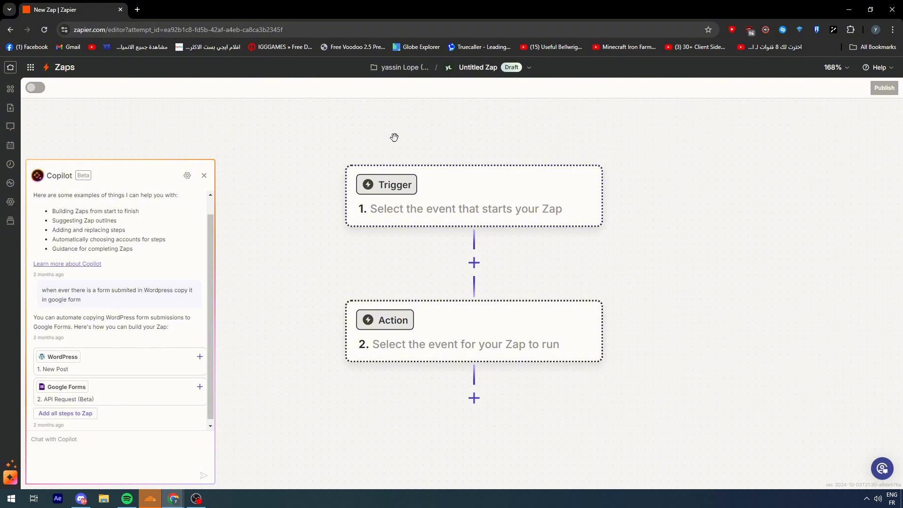
{"action": "left_click", "coordinate": [394, 193]}
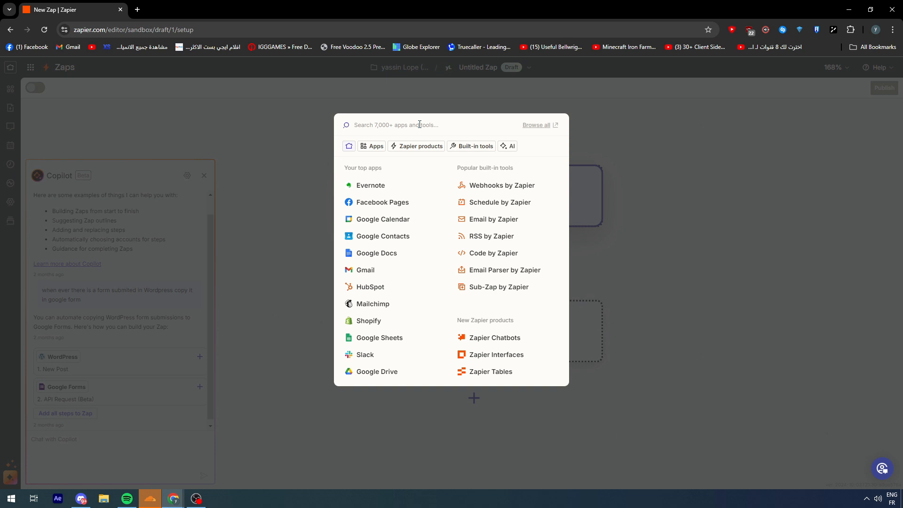
{"action": "type", "text": "sms alert"}
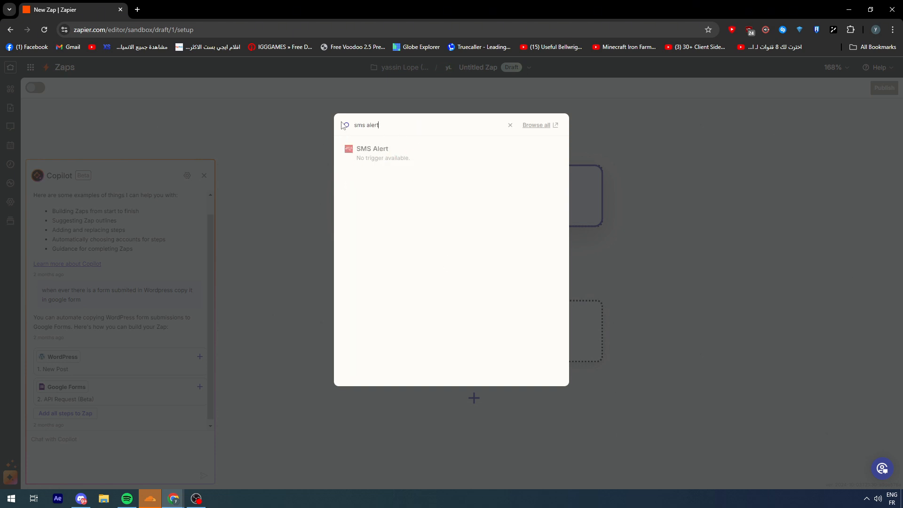
{"action": "left_click", "coordinate": [314, 177]}
Search the action apps for "sms alert" and assign SMS Alert to the Zap's action step.
{"action": "left_click", "coordinate": [447, 333]}
{"action": "type", "text": "sm"}
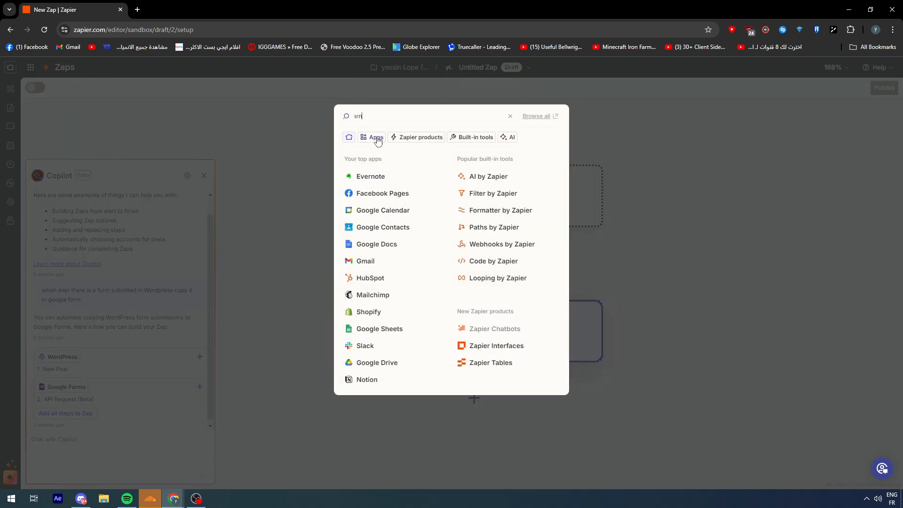
{"action": "type", "text": "s alert"}
{"action": "left_click", "coordinate": [375, 138]}
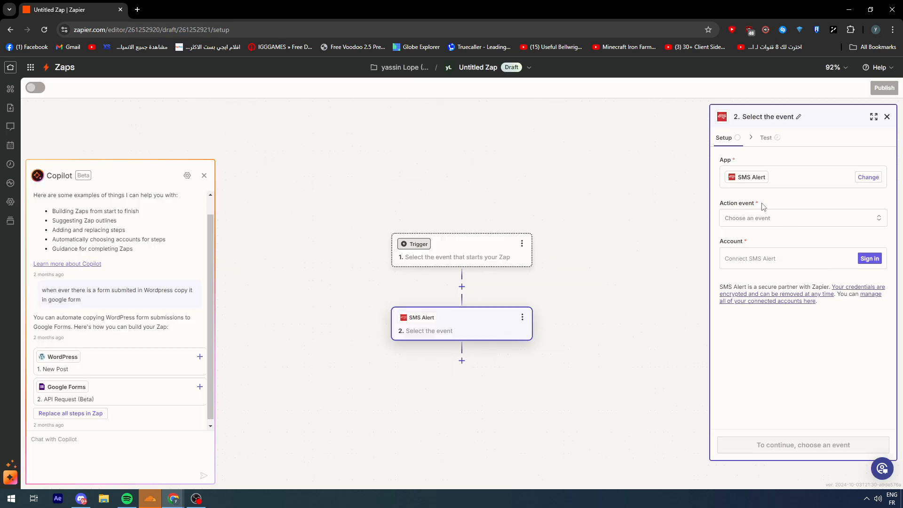
Look over the action events offered for the SMS Alert step and close the list without choosing one.
{"action": "left_click_drag", "start_coordinate": [765, 206], "coordinate": [726, 205]}
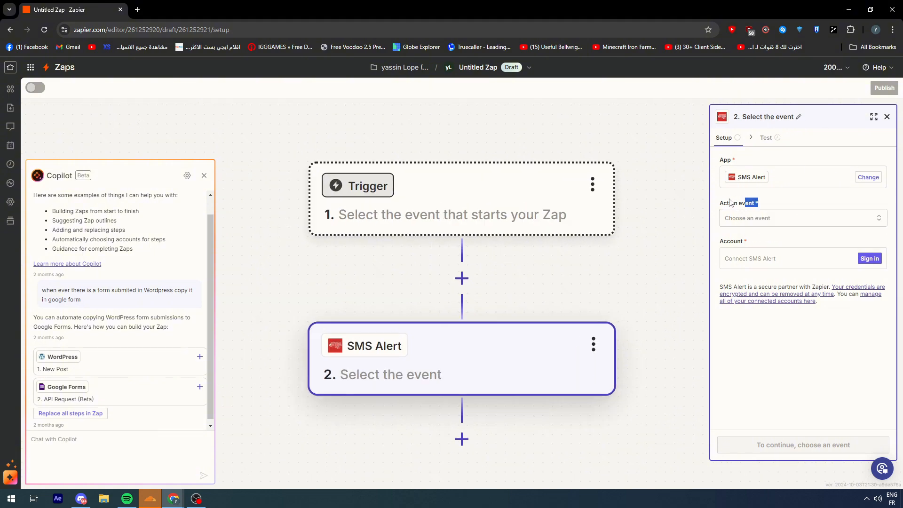
{"action": "left_click", "coordinate": [774, 205]}
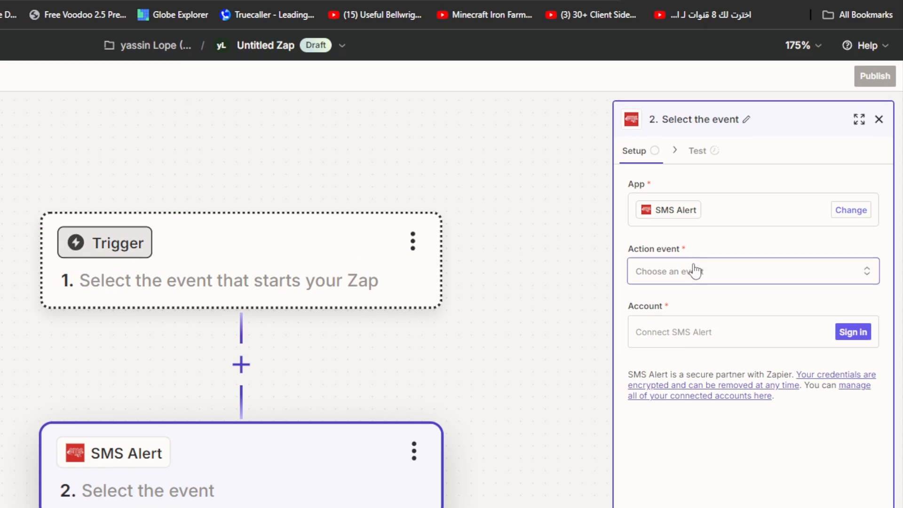
{"action": "left_click", "coordinate": [748, 219]}
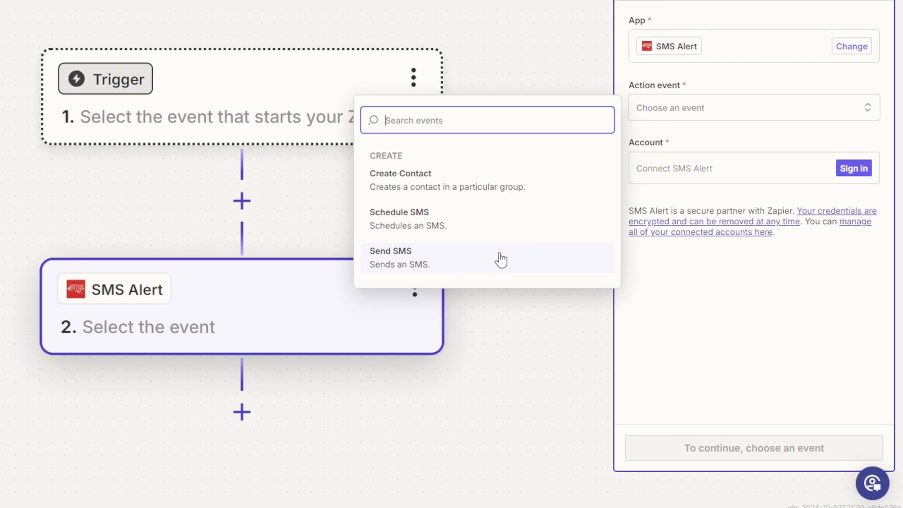
{"action": "type", "text": ";"}
{"action": "key", "text": "BackSpace"}
{"action": "left_click", "coordinate": [542, 347]}
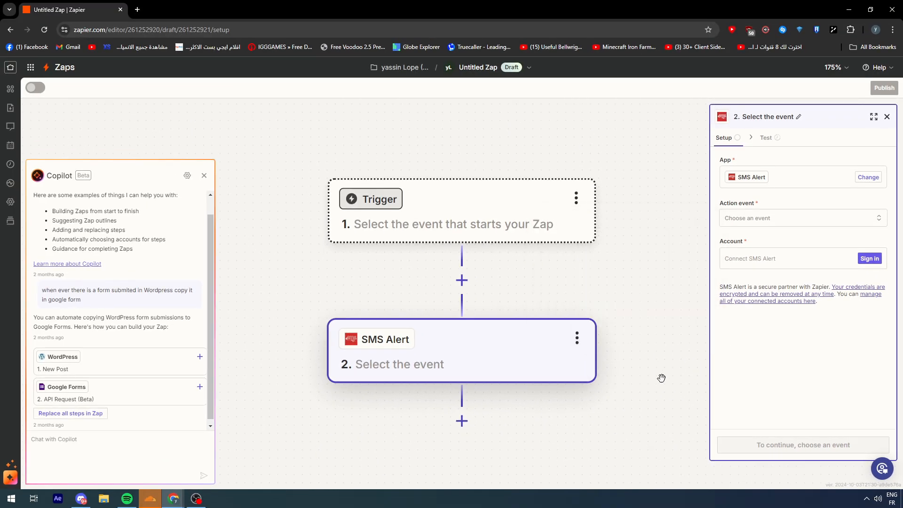
Assign Shopify as the app for the Zap's trigger step.
{"action": "left_click_drag", "start_coordinate": [377, 285], "coordinate": [388, 314]}
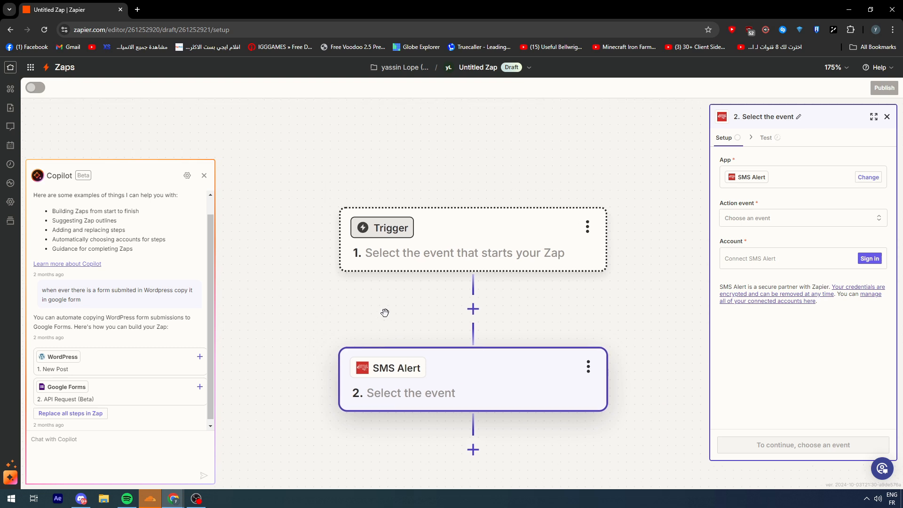
{"action": "scroll", "coordinate": [324, 256], "scroll_direction": "down", "scroll_amount": 2}
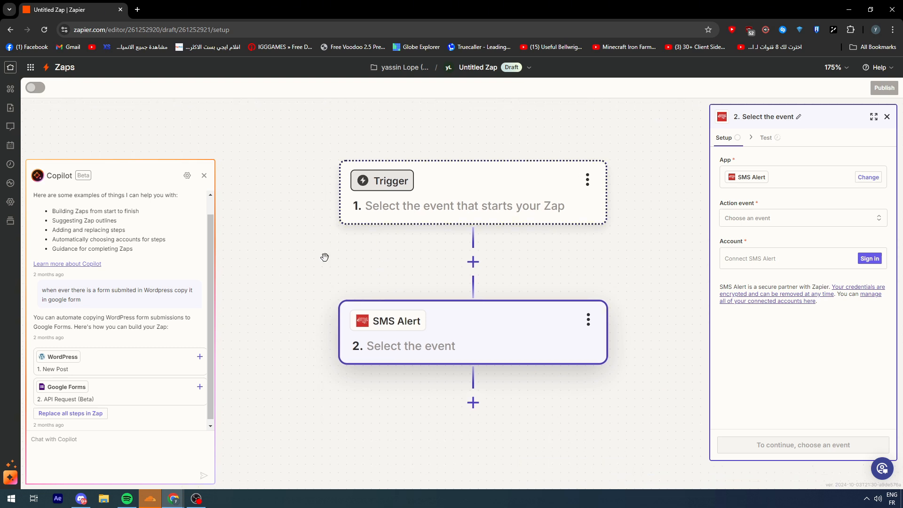
{"action": "left_click_drag", "start_coordinate": [324, 256], "coordinate": [330, 317]}
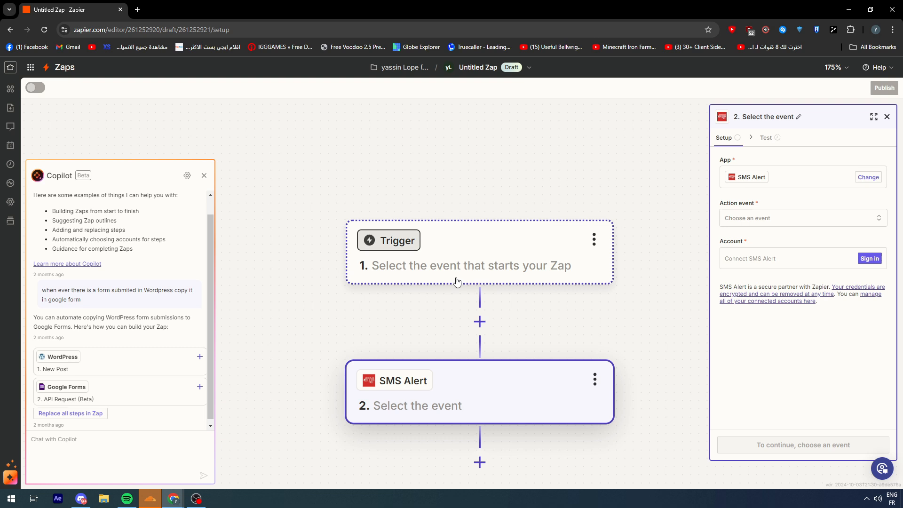
{"action": "left_click", "coordinate": [395, 245]}
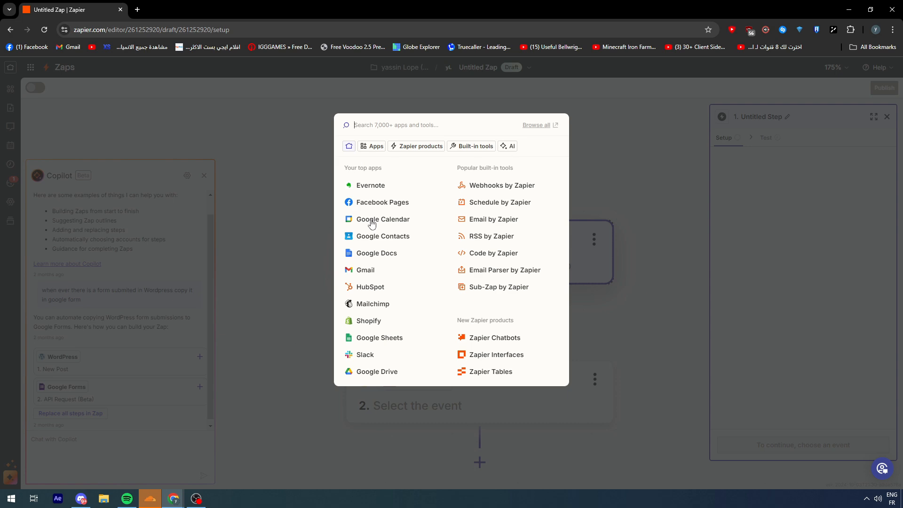
{"action": "key", "text": "Escape"}
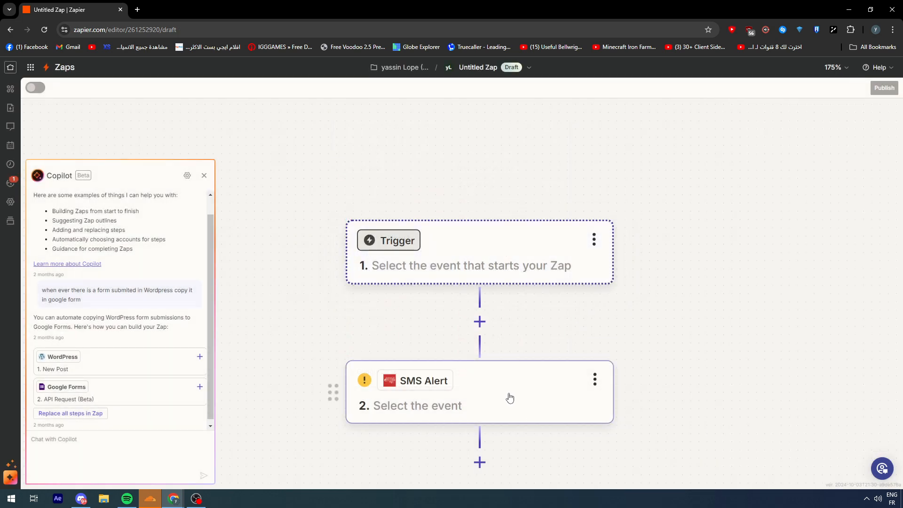
{"action": "left_click", "coordinate": [454, 259]}
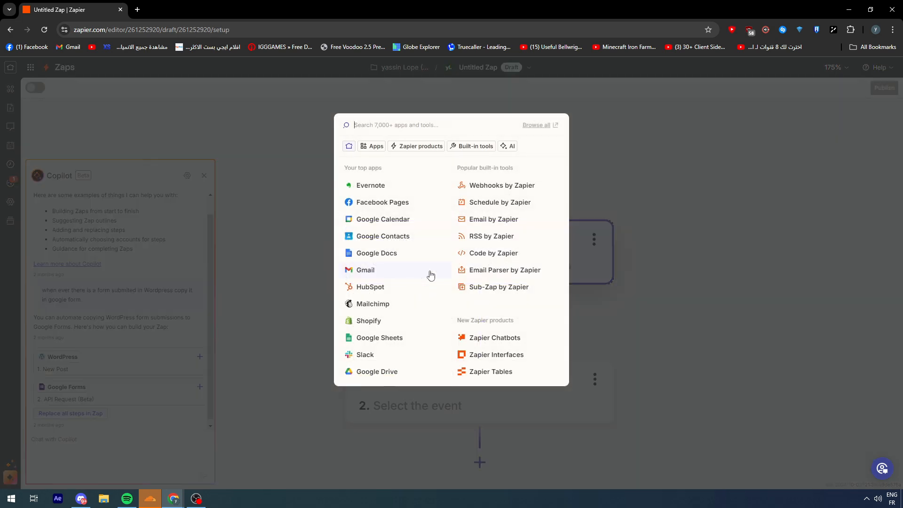
{"action": "left_click", "coordinate": [365, 322]}
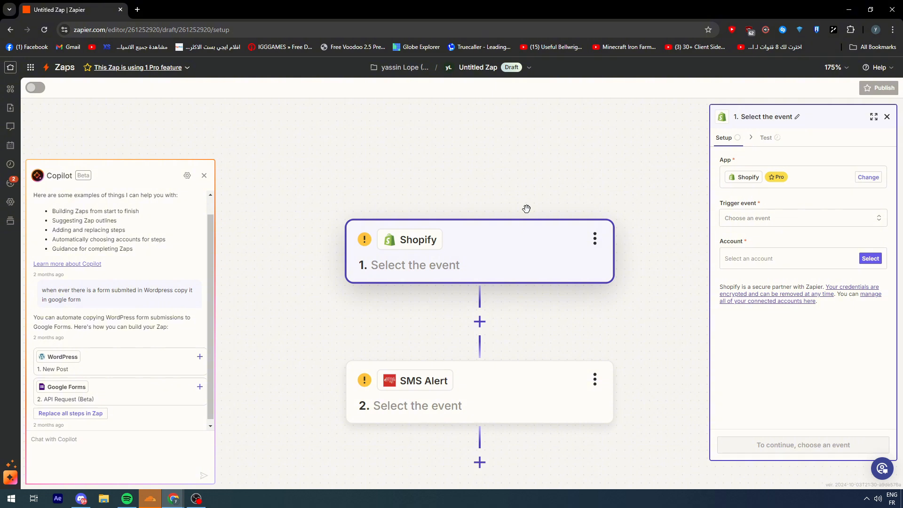
Look at the trigger events offered for Shopify and close the list without choosing one.
{"action": "left_click_drag", "start_coordinate": [405, 333], "coordinate": [409, 281]}
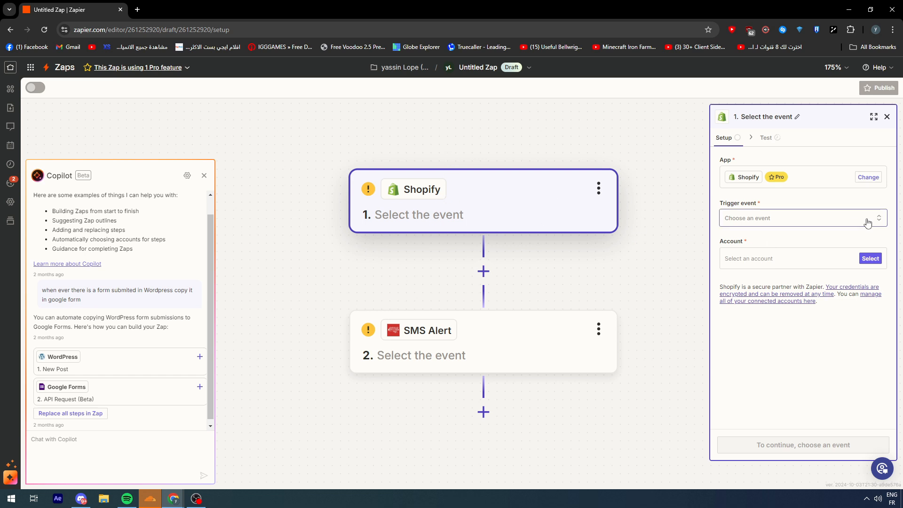
{"action": "left_click", "coordinate": [839, 221]}
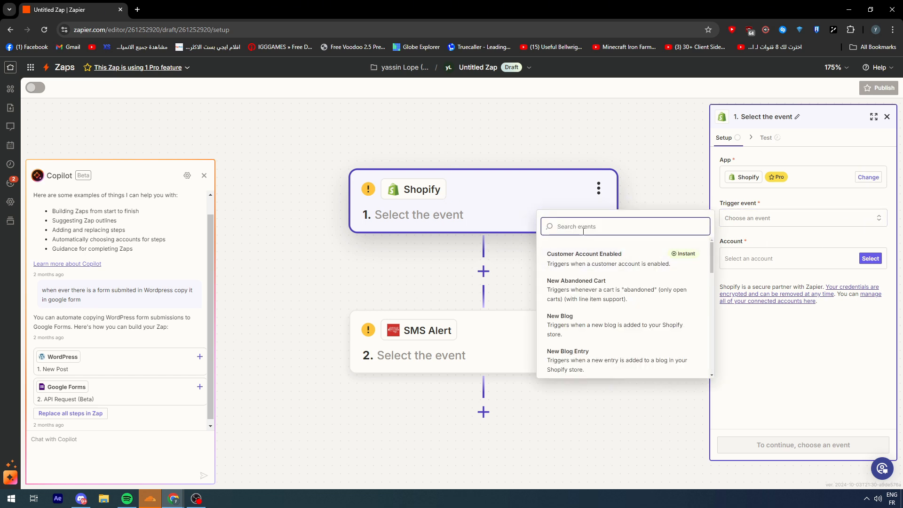
{"action": "left_click", "coordinate": [802, 349]}
{"action": "left_click", "coordinate": [742, 221]}
{"action": "left_click", "coordinate": [749, 341]}
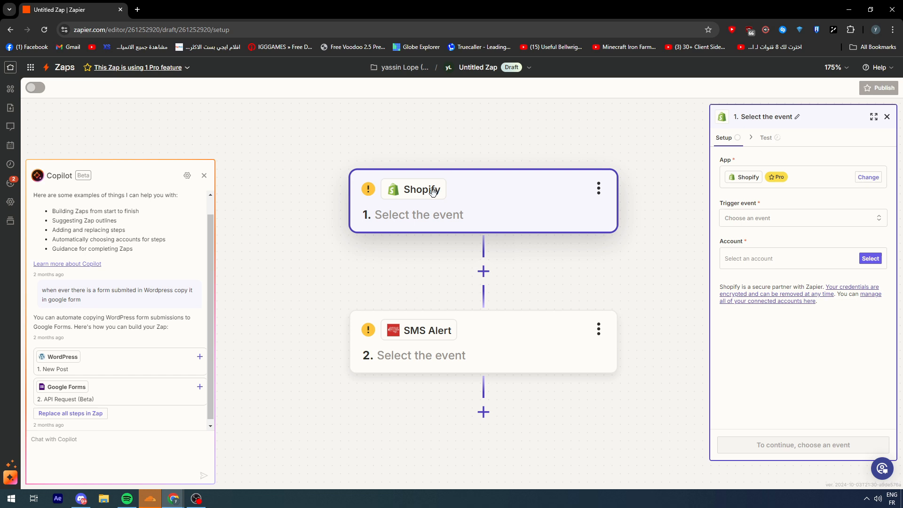
Set the Shopify trigger event to New Order.
{"action": "left_click", "coordinate": [828, 218]}
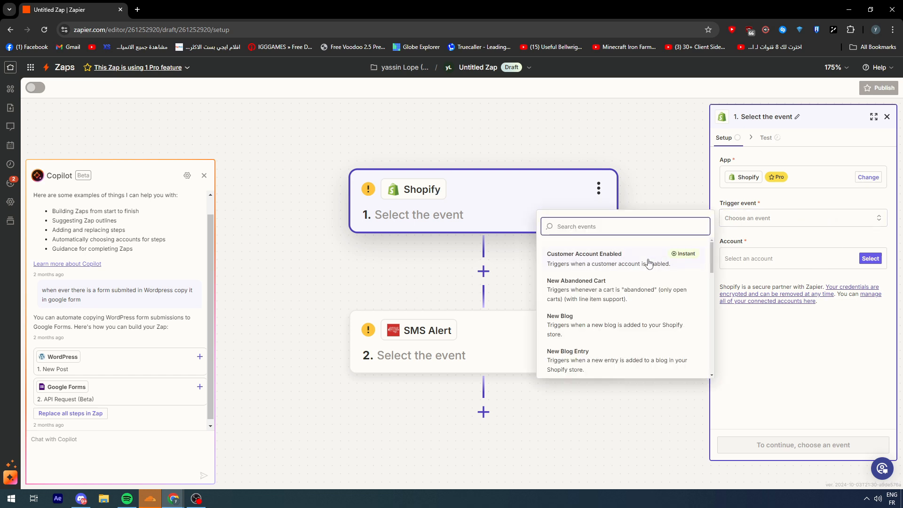
{"action": "scroll", "coordinate": [646, 263], "scroll_direction": "down", "scroll_amount": 3}
{"action": "scroll", "coordinate": [646, 265], "scroll_direction": "down", "scroll_amount": 3}
{"action": "scroll", "coordinate": [626, 340], "scroll_direction": "up", "scroll_amount": 1}
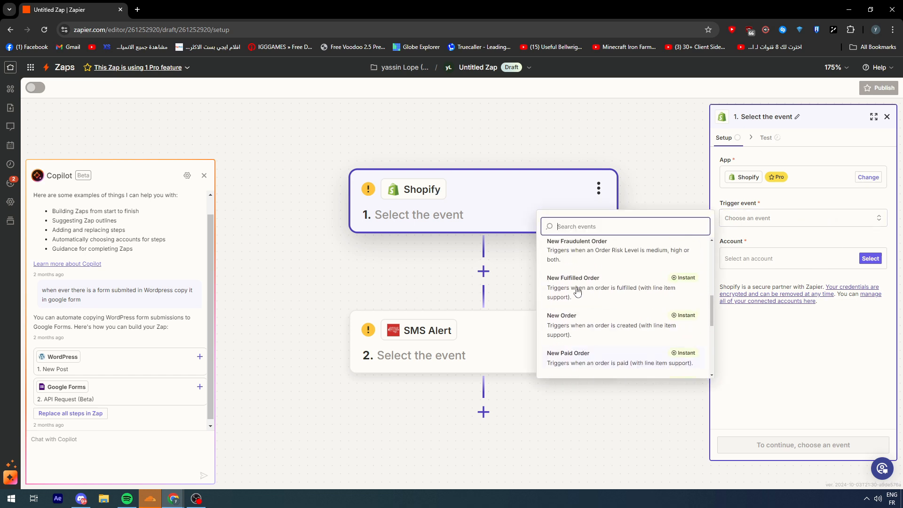
{"action": "left_click", "coordinate": [626, 340]}
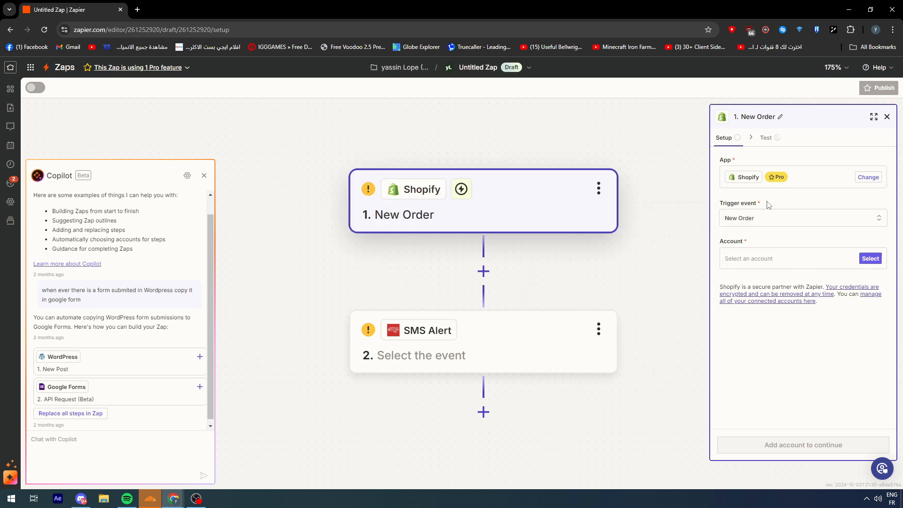
Set the SMS Alert action event in the Zap's second step to Send SMS.
{"action": "left_click_drag", "start_coordinate": [338, 144], "coordinate": [340, 156]}
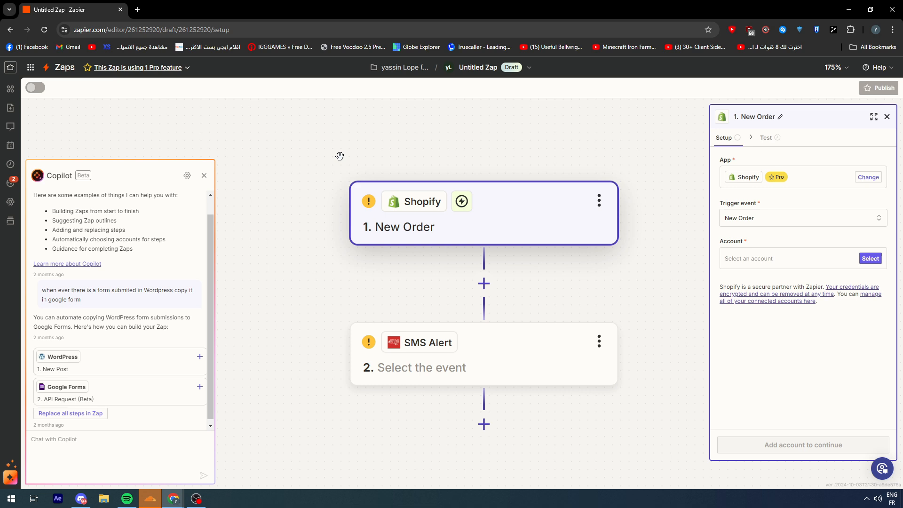
{"action": "left_click", "coordinate": [511, 372]}
{"action": "left_click", "coordinate": [751, 224]}
{"action": "left_click", "coordinate": [575, 325]}
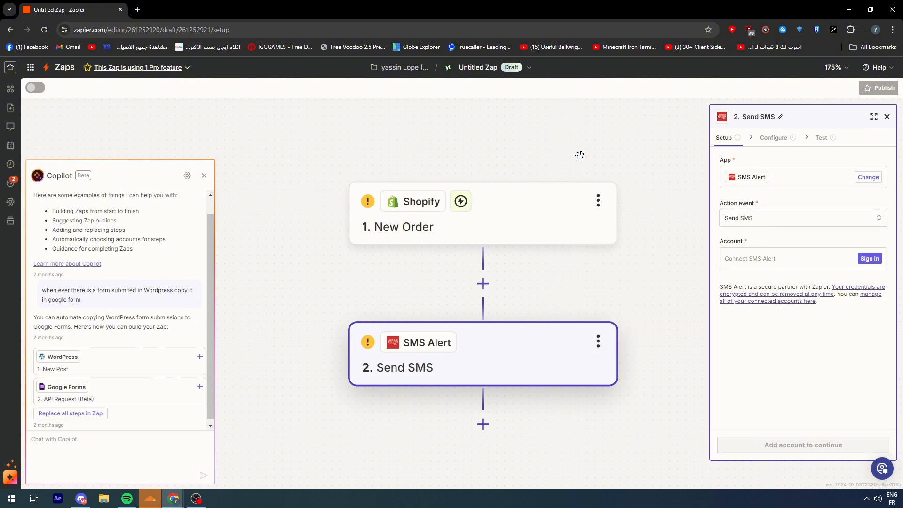
Select the first listed Shopify account for the New Order trigger and continue to the trigger test.
{"action": "left_click", "coordinate": [582, 188]}
{"action": "left_click", "coordinate": [870, 259]}
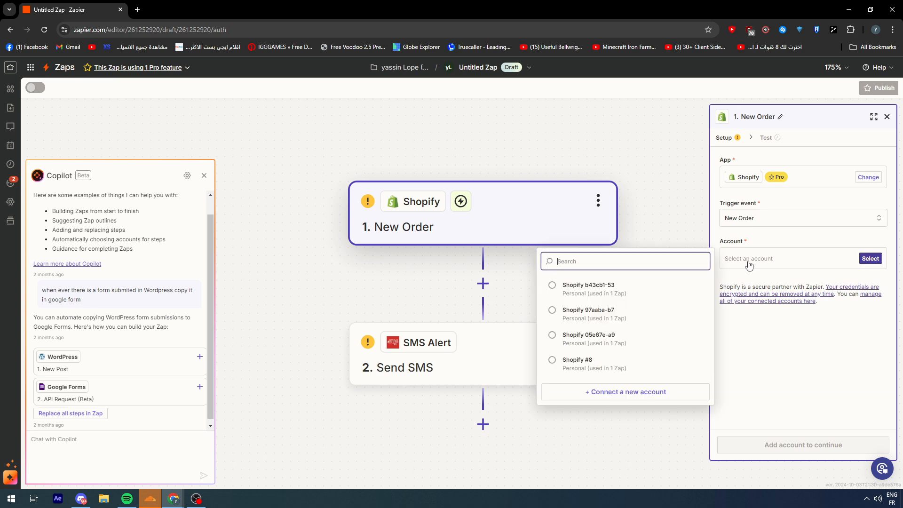
{"action": "left_click", "coordinate": [611, 282]}
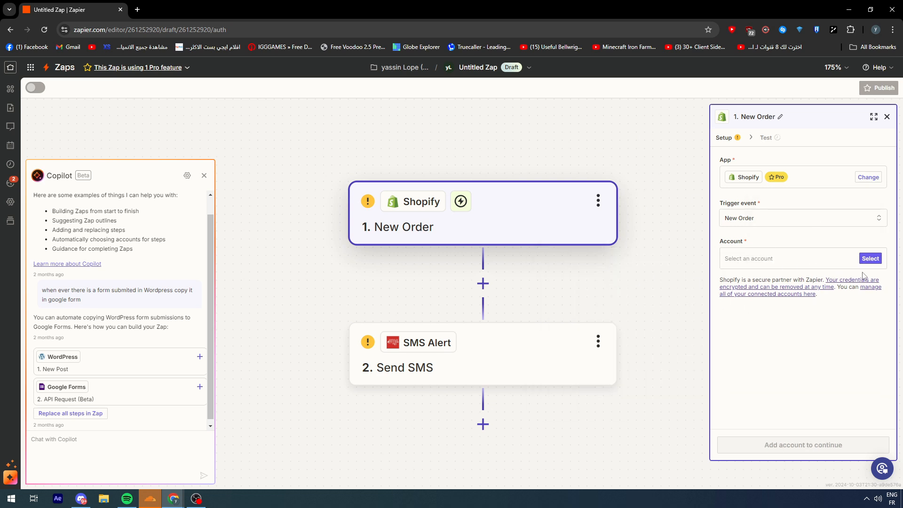
{"action": "left_click", "coordinate": [800, 444]}
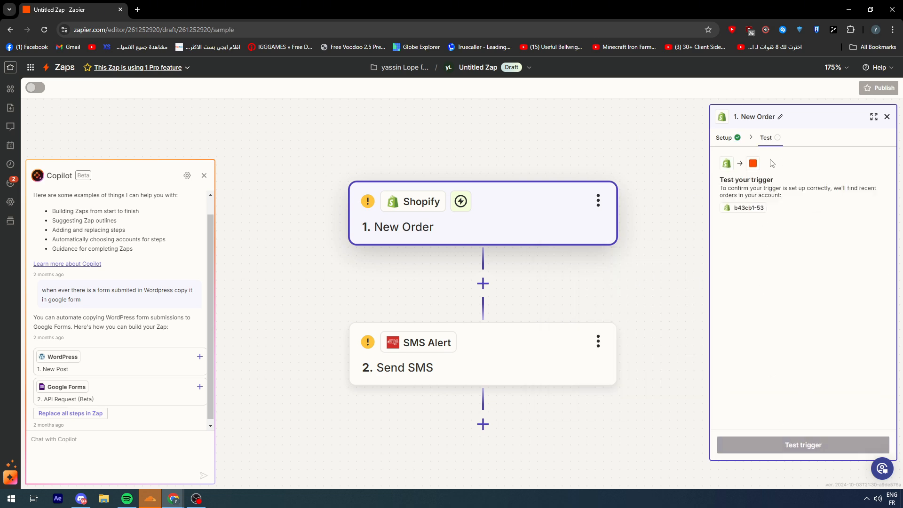
Test the Shopify New Order trigger and continue to the SMS Alert step.
{"action": "left_click", "coordinate": [809, 442]}
{"action": "left_click", "coordinate": [833, 446]}
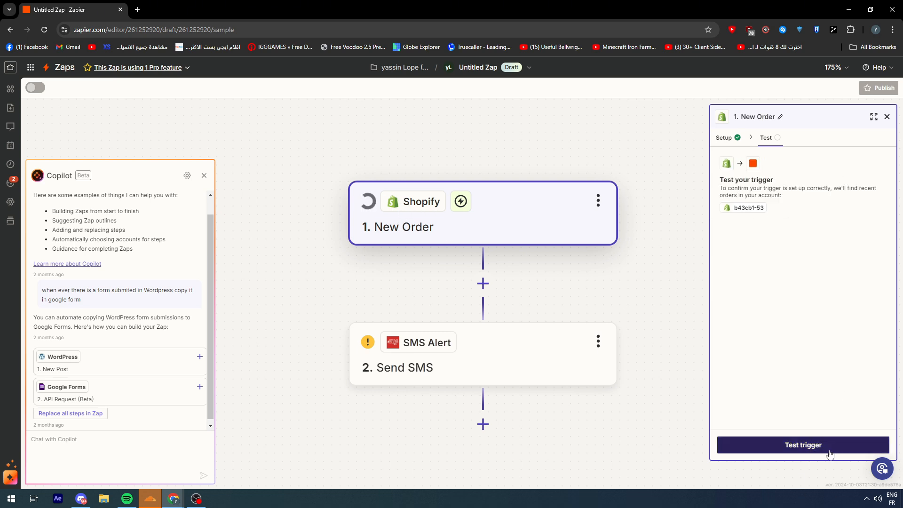
{"action": "left_click", "coordinate": [848, 444]}
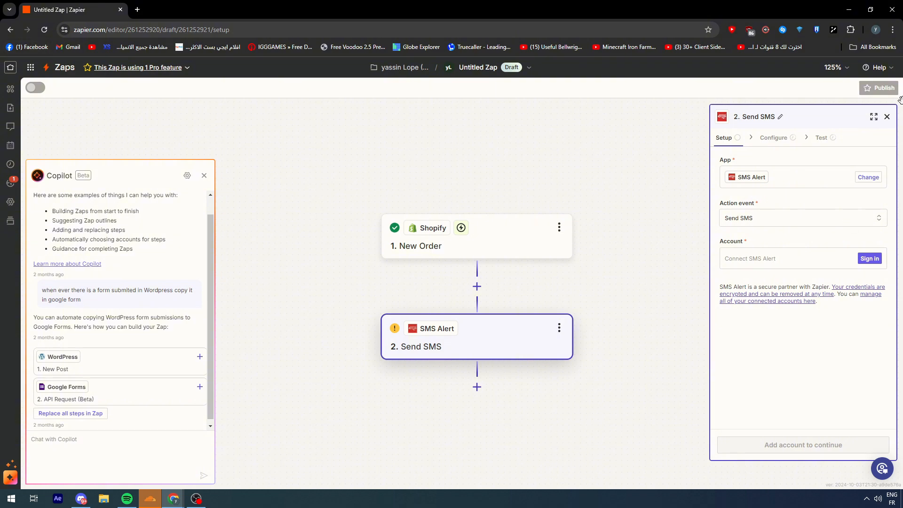
Leave the Zap editor for the home page, open plan management, and compare the Free, Professional and Team plans in the plan selection.
{"action": "key", "text": "ctrl+minus"}
{"action": "key", "text": "ctrl+minus"}
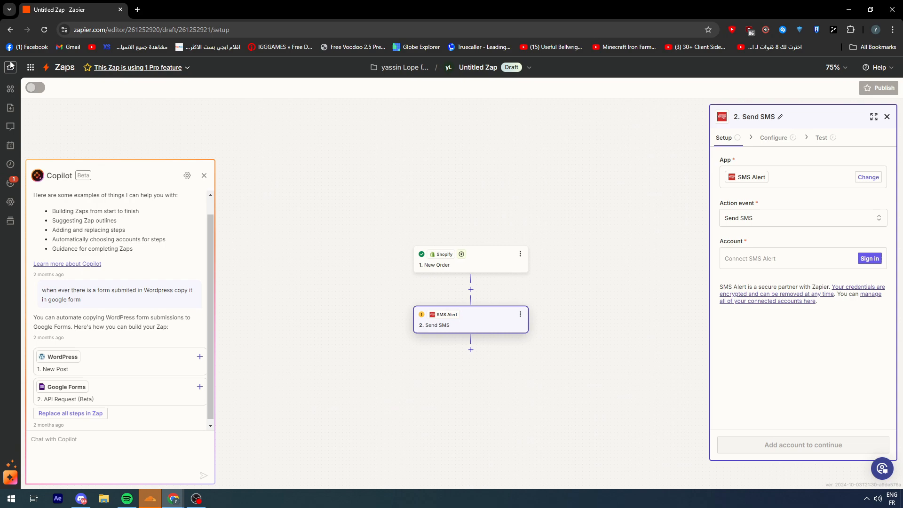
{"action": "left_click", "coordinate": [11, 66]}
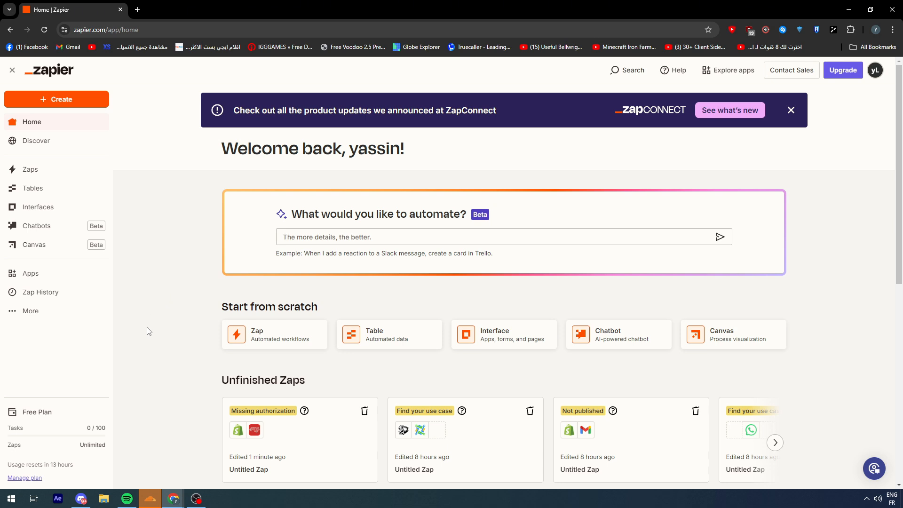
{"action": "left_click", "coordinate": [38, 476]}
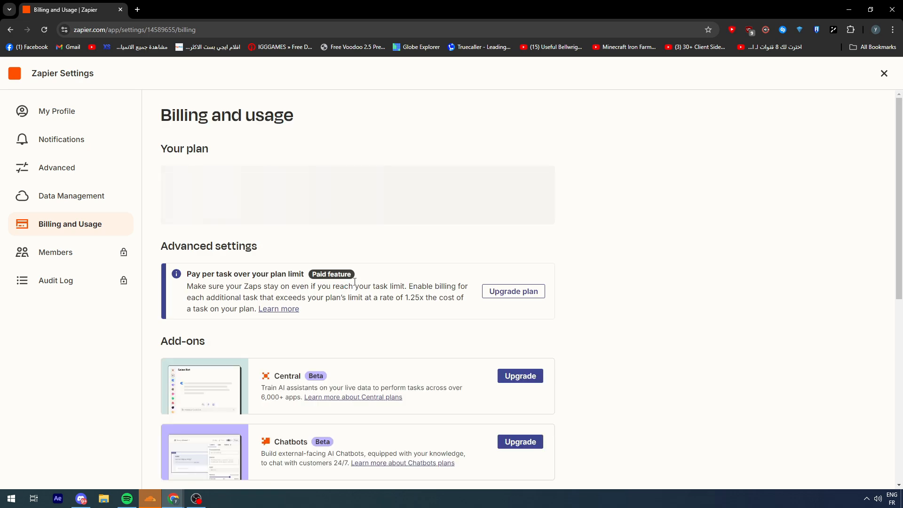
{"action": "left_click", "coordinate": [523, 264]}
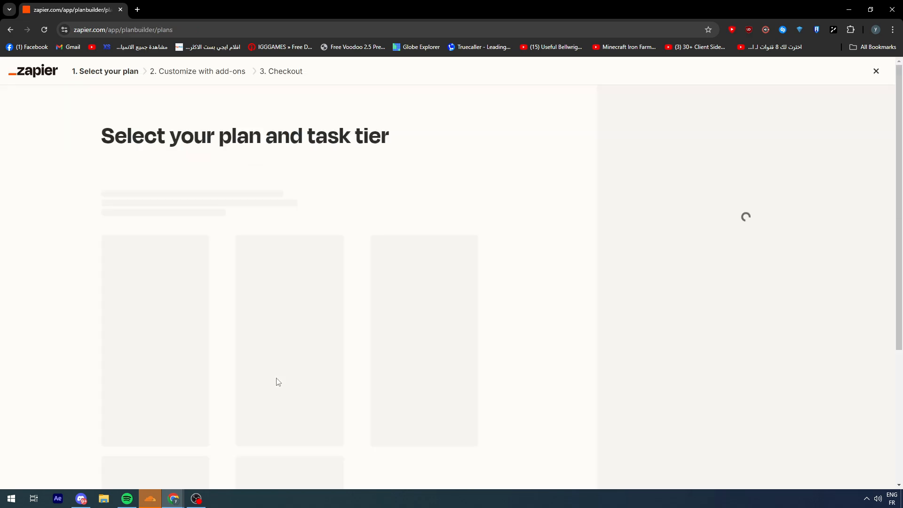
{"action": "scroll", "coordinate": [278, 383], "scroll_direction": "down", "scroll_amount": 2}
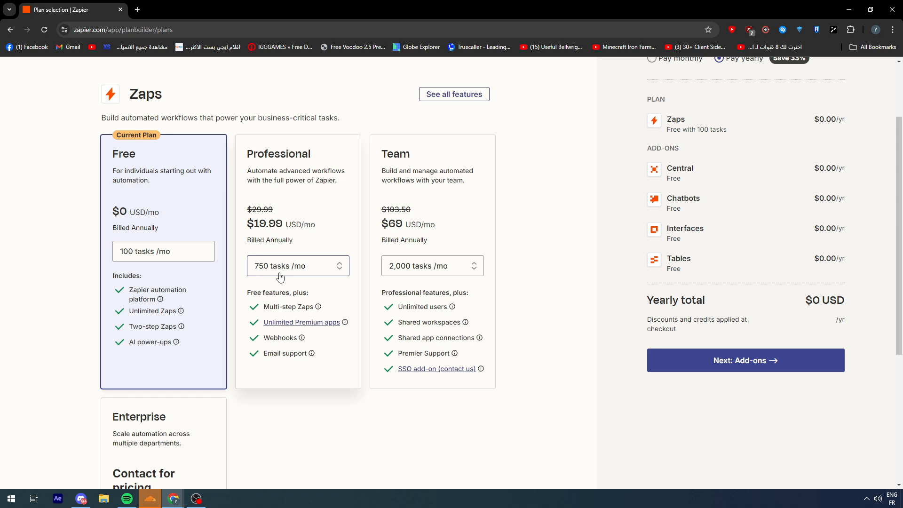
{"action": "scroll", "coordinate": [279, 276], "scroll_direction": "up", "scroll_amount": 2}
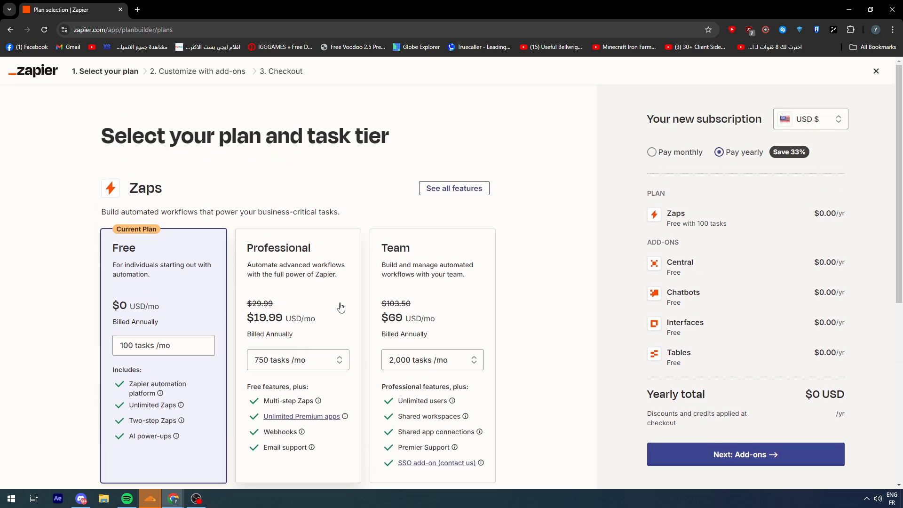